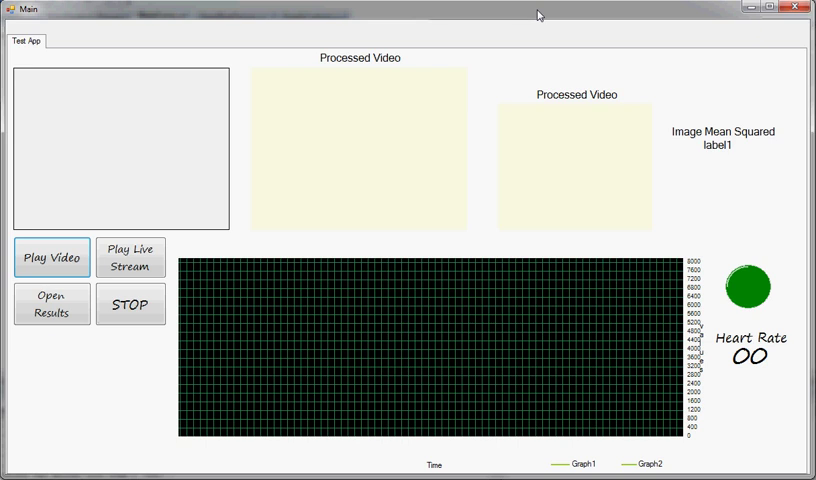
Start the live camera stream with the selected capture device to begin pulse plotting
{"action": "left_click", "coordinate": [143, 256]}
{"action": "key", "text": "Return"}
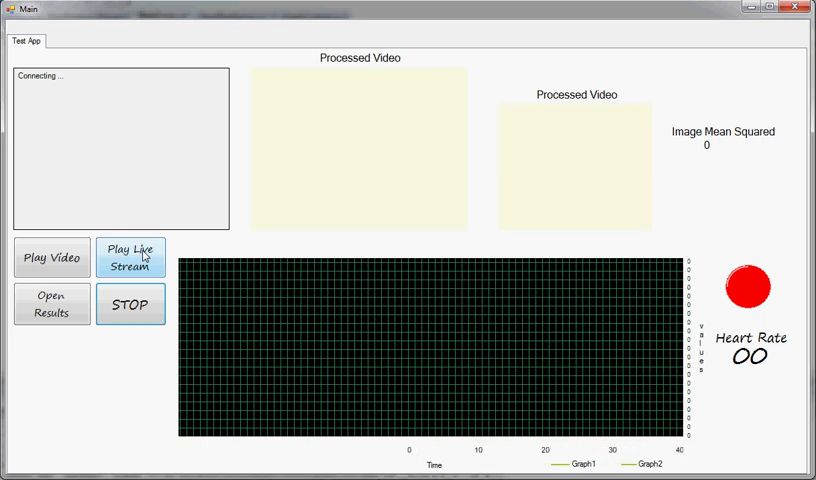